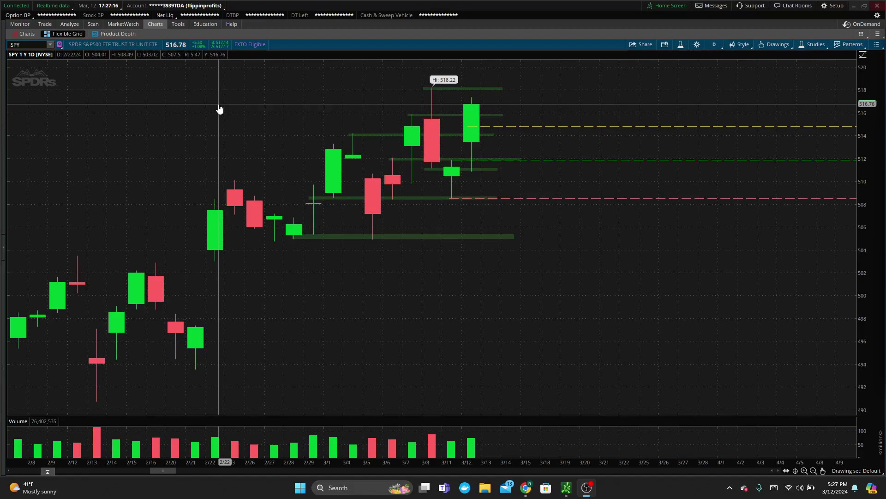
# - Switch the SPY chart to the 90-day, 30-minute time frame and examine the recent sessions around the marked price zones
pyautogui.click(709, 45)
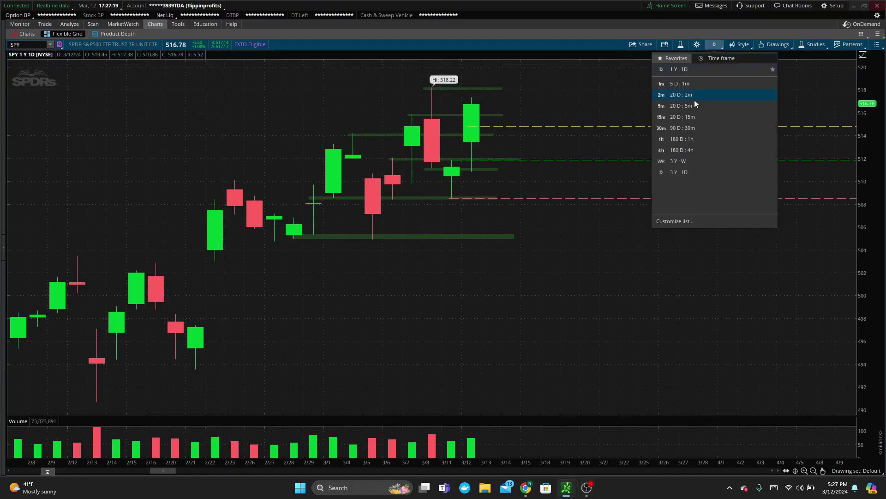
pyautogui.click(703, 128)
pyautogui.moveTo(443, 113); pyautogui.dragTo(297, 109)
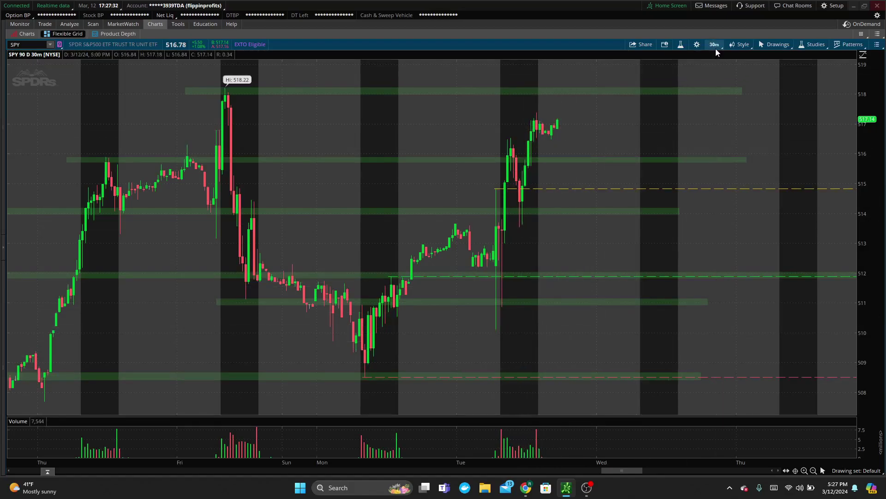
pyautogui.moveTo(368, 85); pyautogui.dragTo(430, 83)
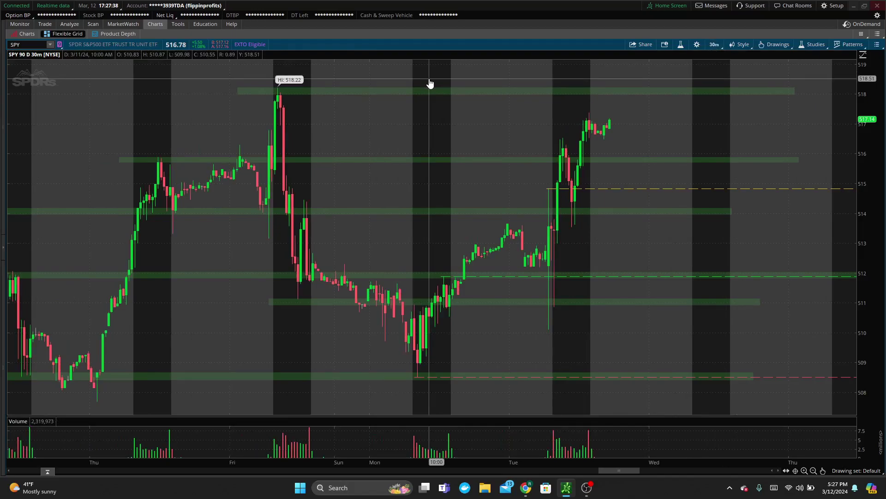
pyautogui.moveTo(431, 95)
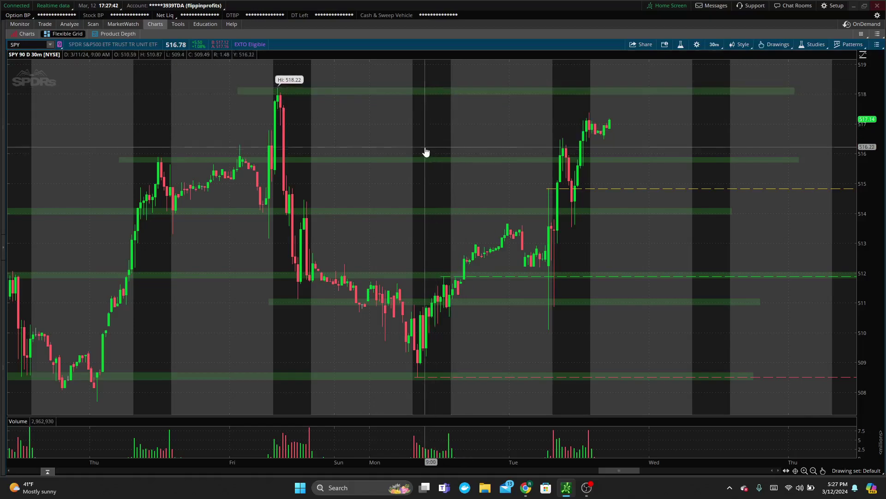
pyautogui.moveTo(420, 166)
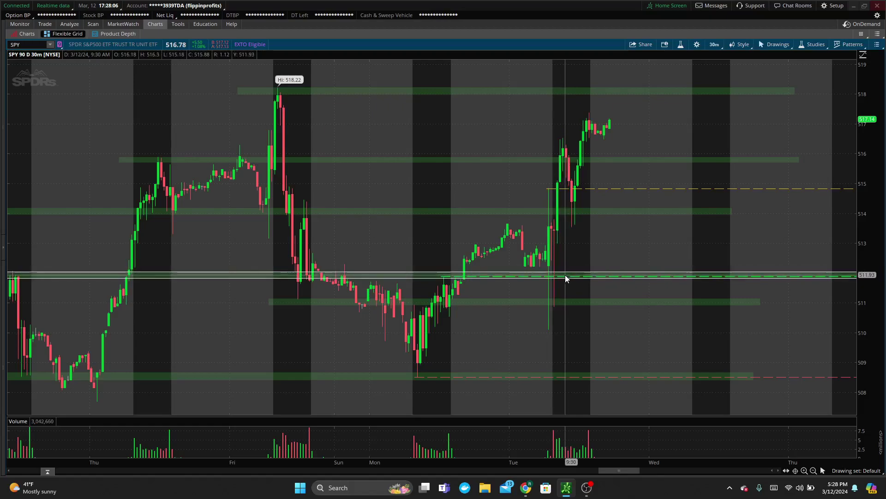
# - Switch the SPY chart to the 20-day, 5-minute time frame for a closer look at the March 12 session
pyautogui.click(714, 44)
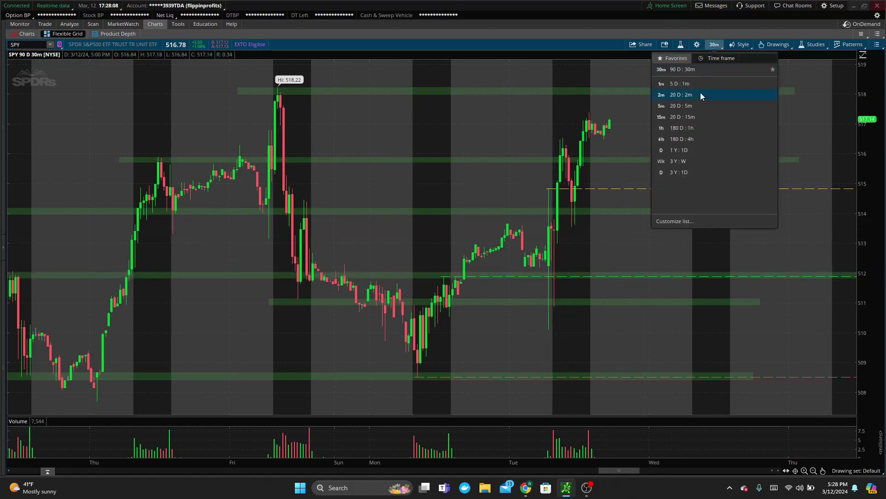
pyautogui.click(699, 111)
pyautogui.middleClick(369, 246)
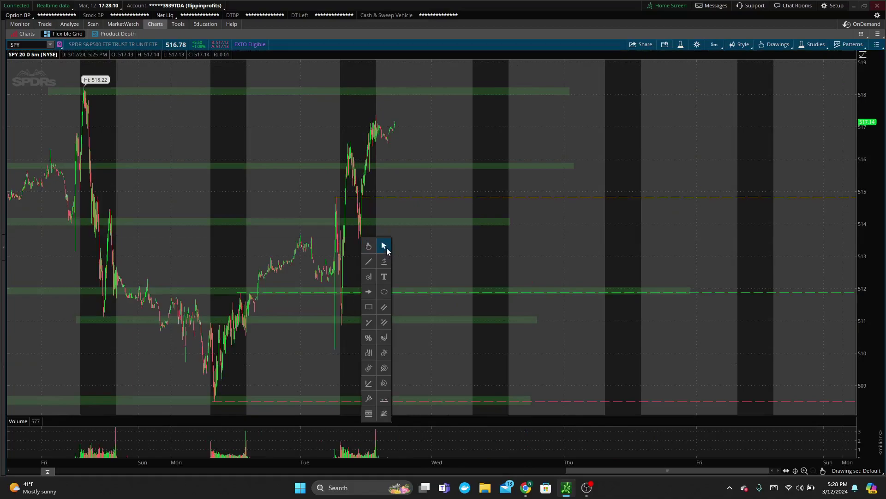
pyautogui.click(384, 246)
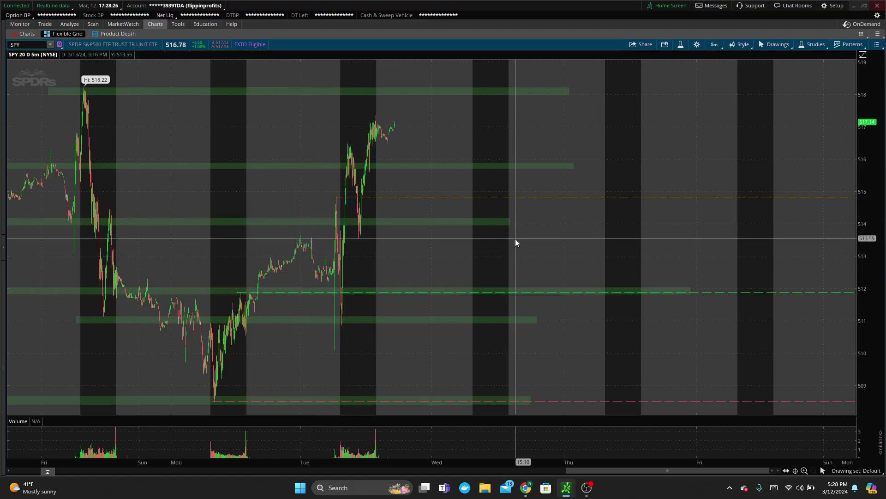
pyautogui.moveTo(382, 249)
pyautogui.mouseDown()
pyautogui.moveTo(331, 250)
pyautogui.moveTo(517, 249)
pyautogui.mouseUp()
pyautogui.middleClick(321, 256)
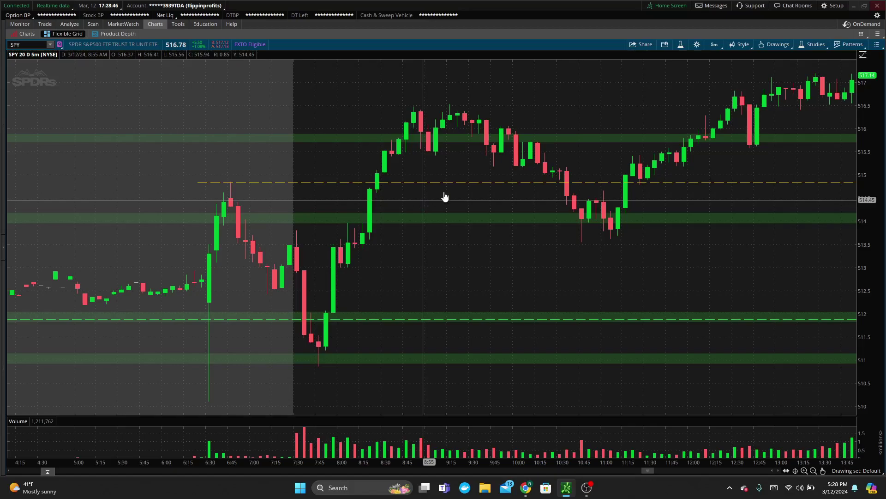
# - Find the MovAvgExponential study by searching for "expo" and add it to the price chart
pyautogui.click(681, 45)
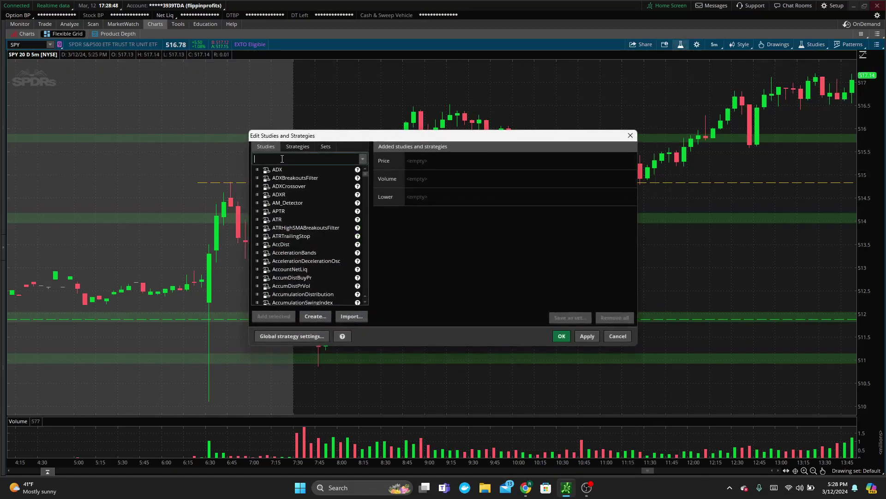
pyautogui.write('expo')
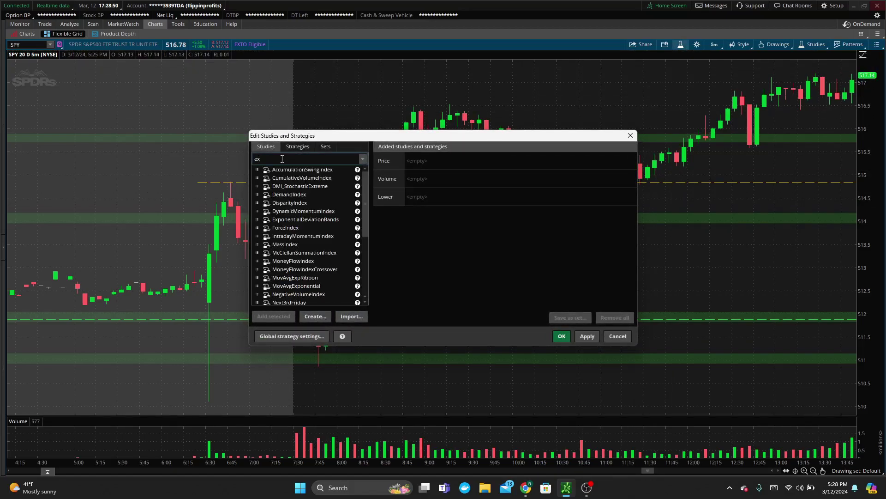
pyautogui.click(298, 178)
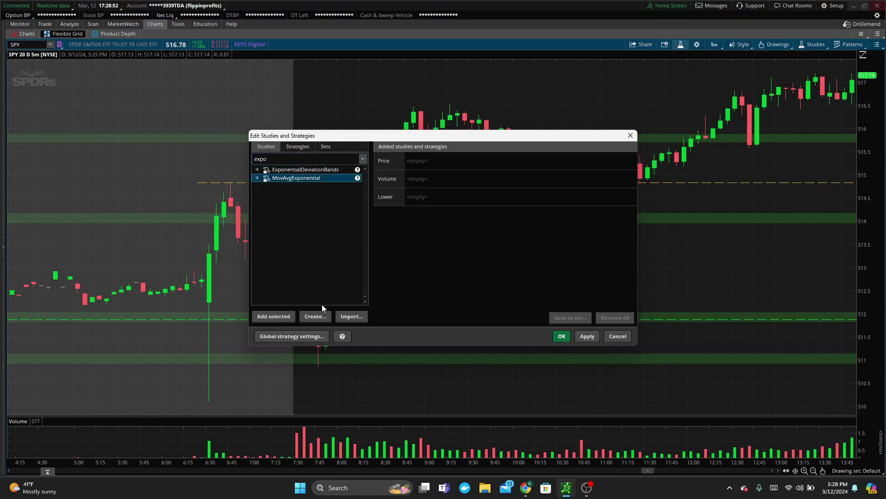
pyautogui.click(587, 336)
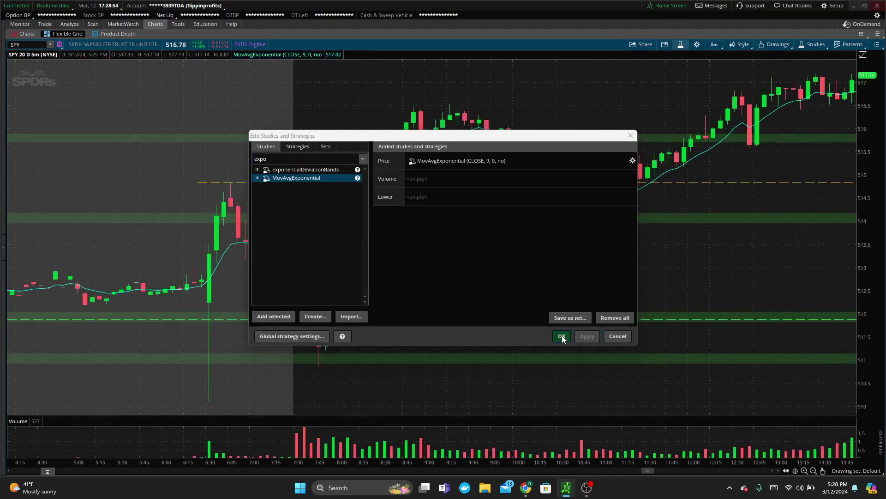
pyautogui.click(561, 336)
pyautogui.moveTo(409, 268); pyautogui.dragTo(392, 269)
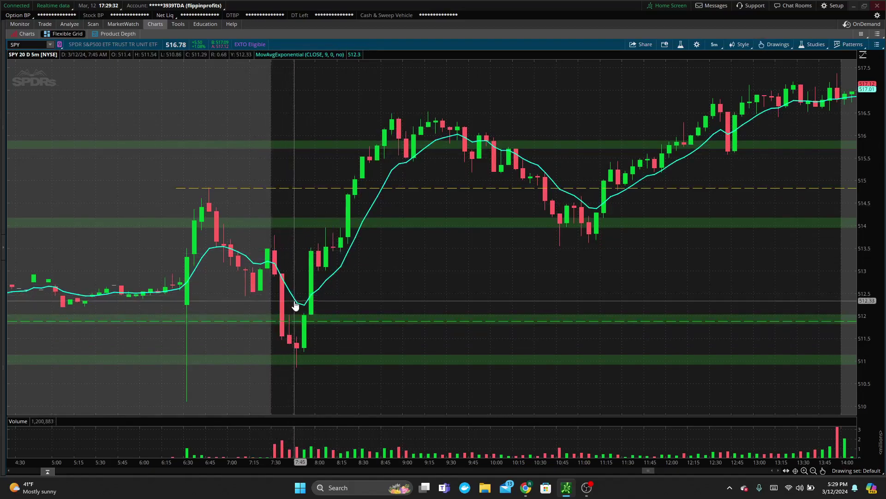
pyautogui.click(296, 359)
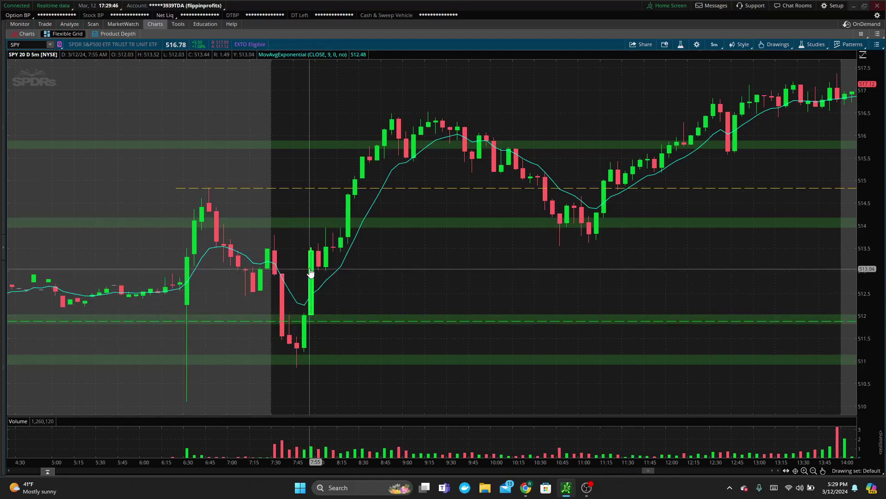
pyautogui.click(317, 319)
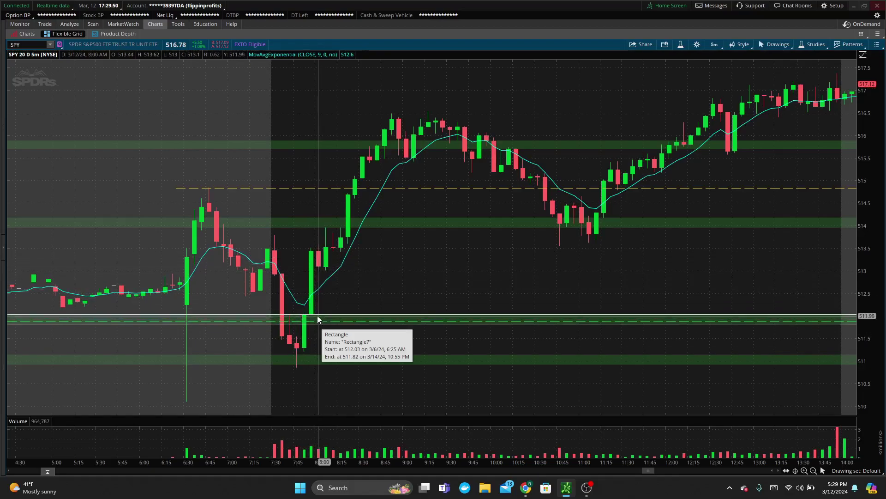
pyautogui.click(316, 300)
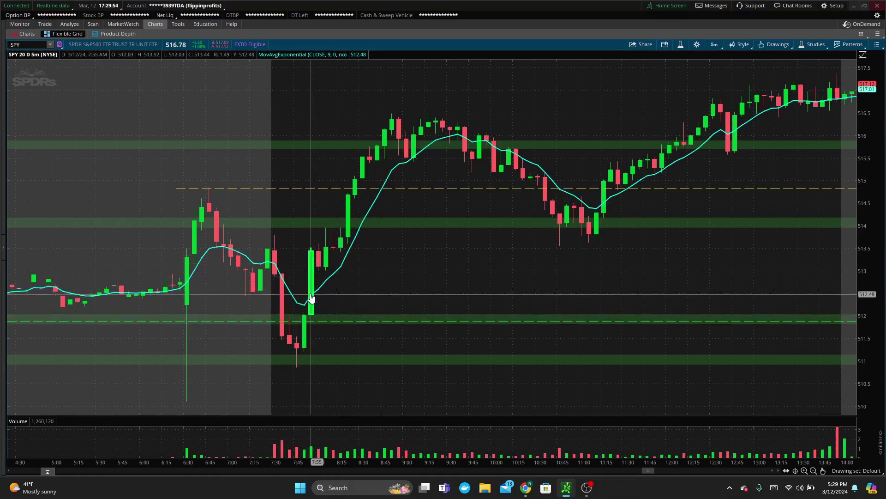
# - Draw a descending trendline from the 6:45 high past the 7:30 high to about 512.5, and remove it again
pyautogui.middleClick(380, 294)
pyautogui.click(388, 319)
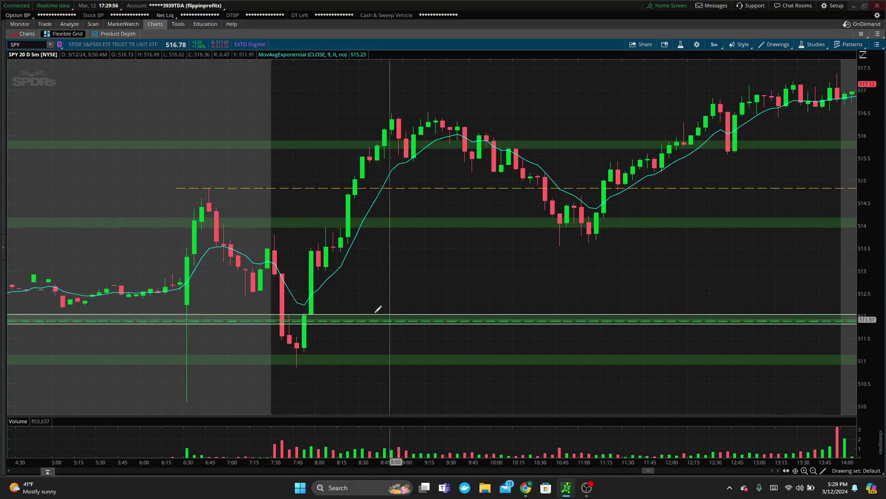
pyautogui.click(209, 187)
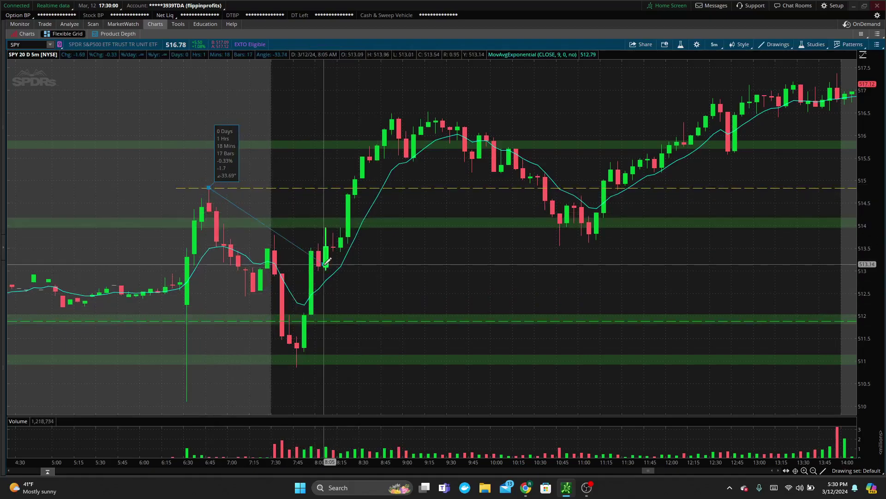
pyautogui.click(356, 293)
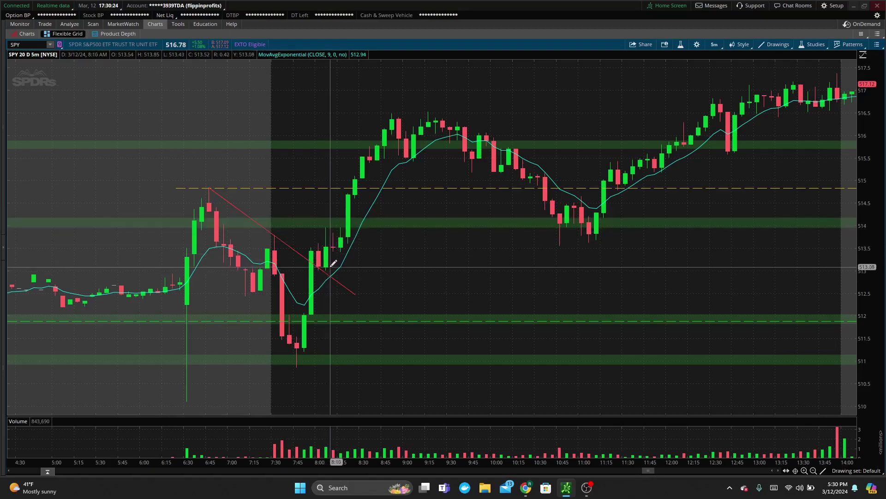
pyautogui.rightClick(326, 225)
pyautogui.click(328, 234)
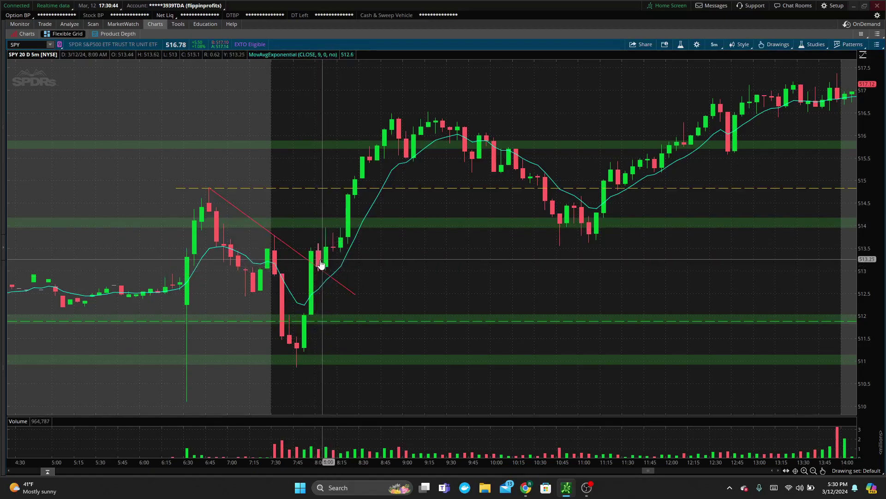
pyautogui.rightClick(298, 255)
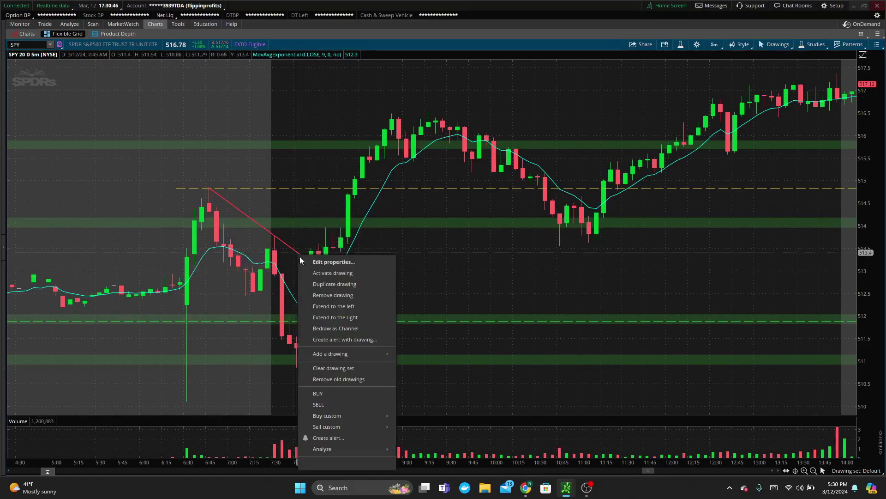
pyautogui.click(328, 296)
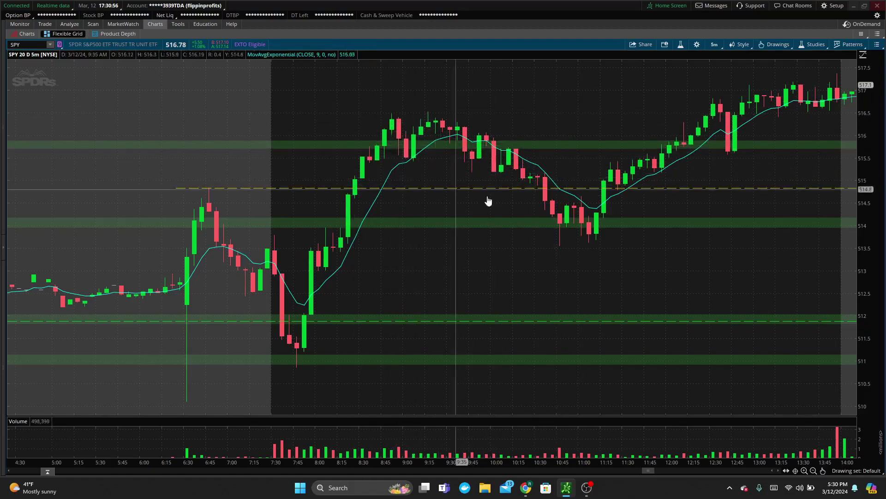
# - Draw a horizontal line at about 515.5 from 7:50 to about 12:45, and remove it again
pyautogui.moveTo(591, 109); pyautogui.dragTo(535, 111)
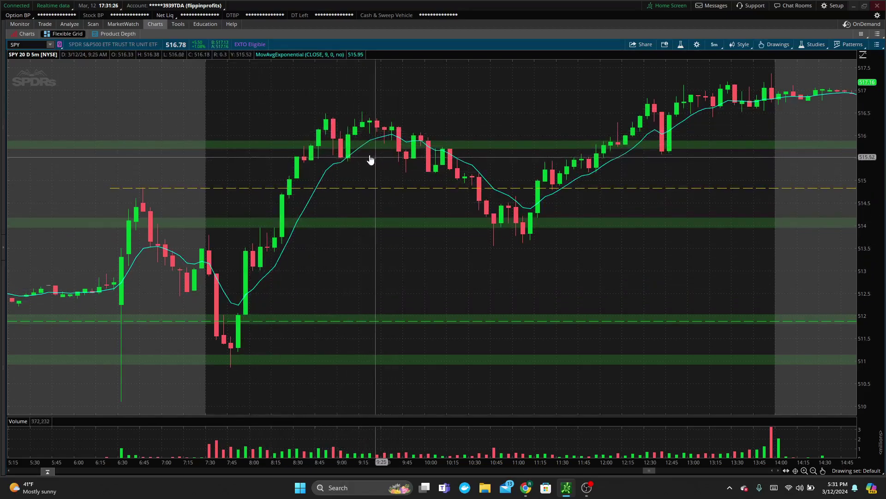
pyautogui.rightClick(290, 172)
pyautogui.click(300, 199)
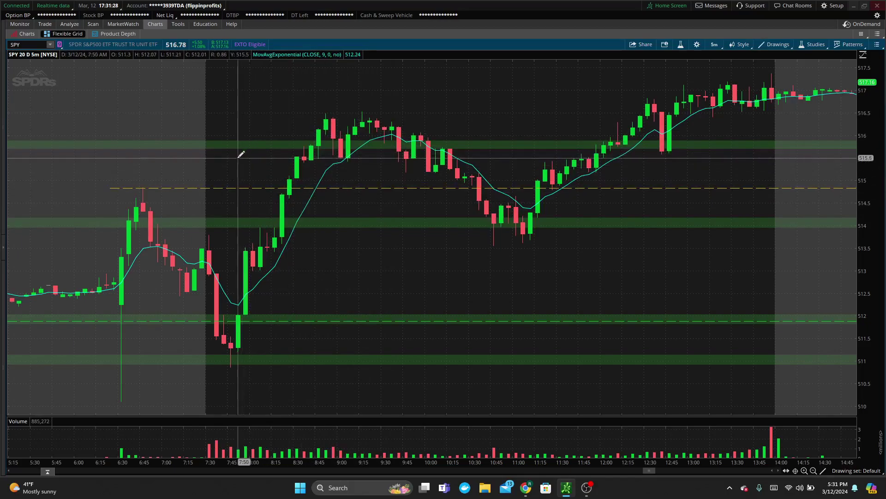
pyautogui.click(666, 157)
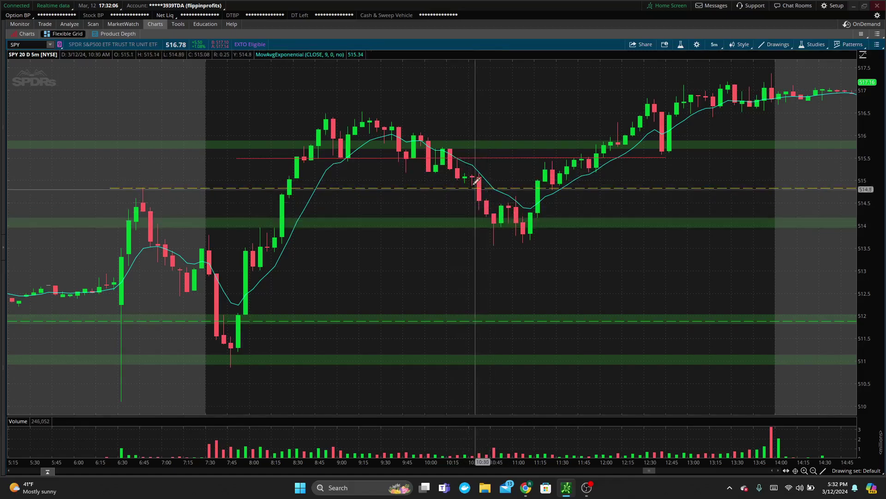
pyautogui.rightClick(482, 159)
pyautogui.click(516, 201)
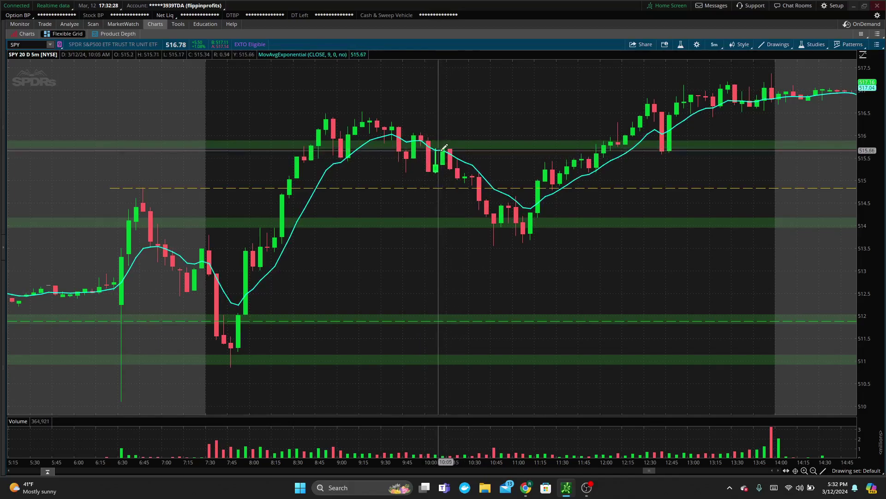
pyautogui.rightClick(489, 158)
pyautogui.click(492, 168)
pyautogui.press('Escape')
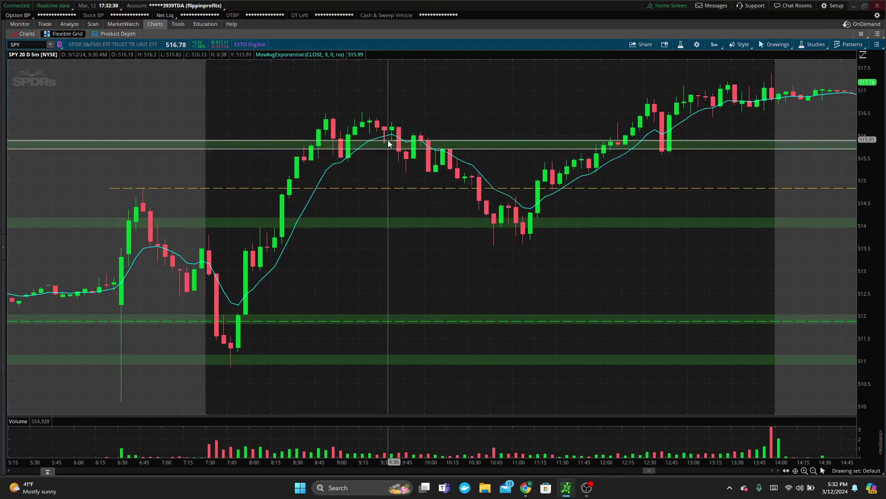
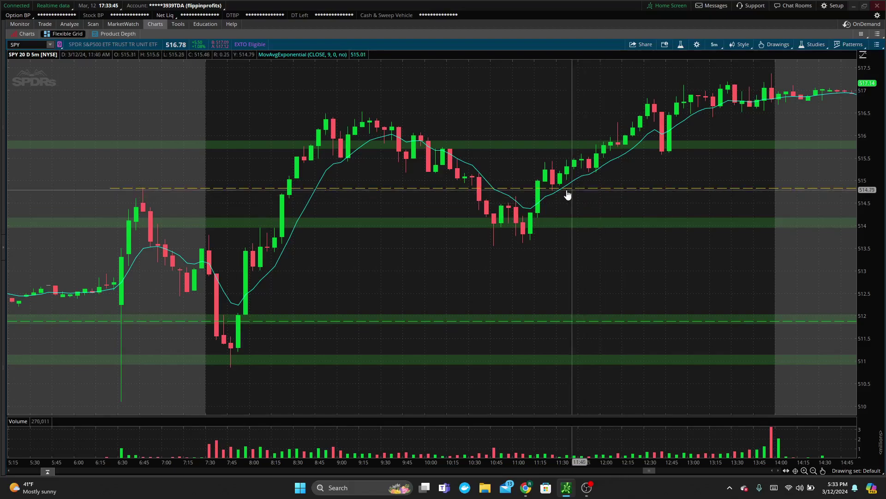
pyautogui.click(251, 222)
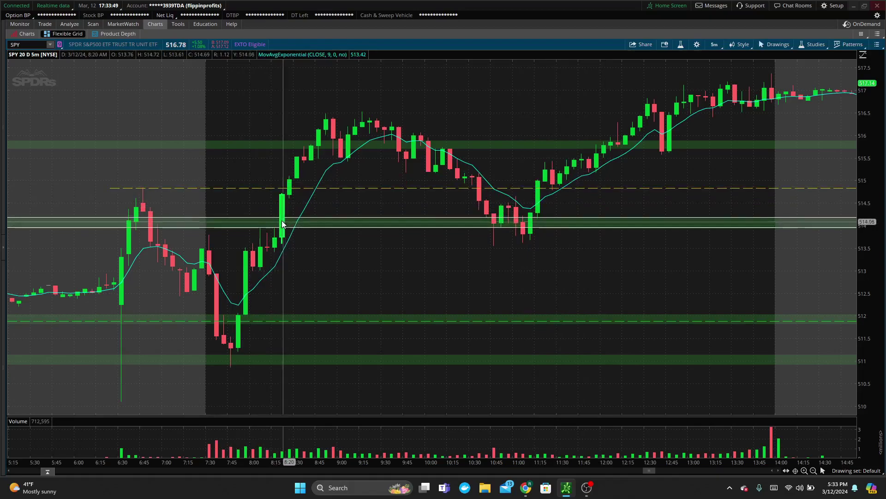
pyautogui.click(301, 187)
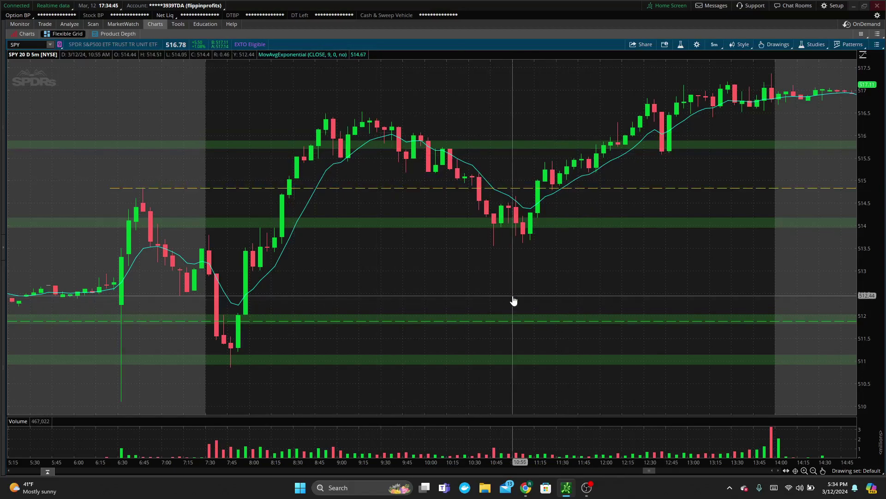
# - Draw a descending trendline from the 6:45 high along the 7:30 high to about 512.7 shortly after 8:15
pyautogui.moveTo(527, 294); pyautogui.dragTo(485, 278)
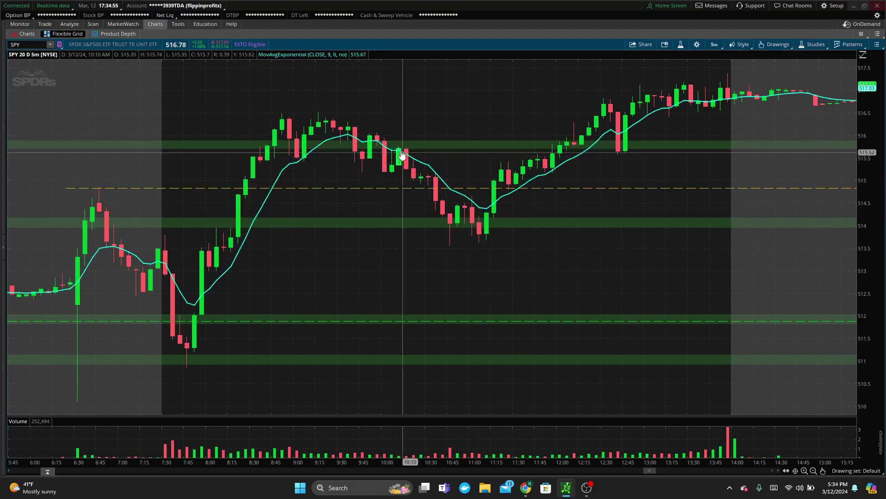
pyautogui.middleClick(299, 298)
pyautogui.click(300, 302)
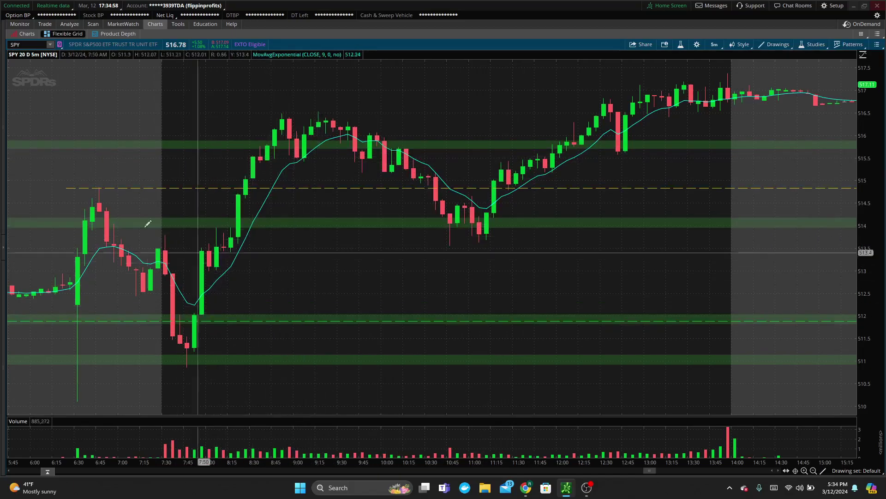
pyautogui.click(98, 186)
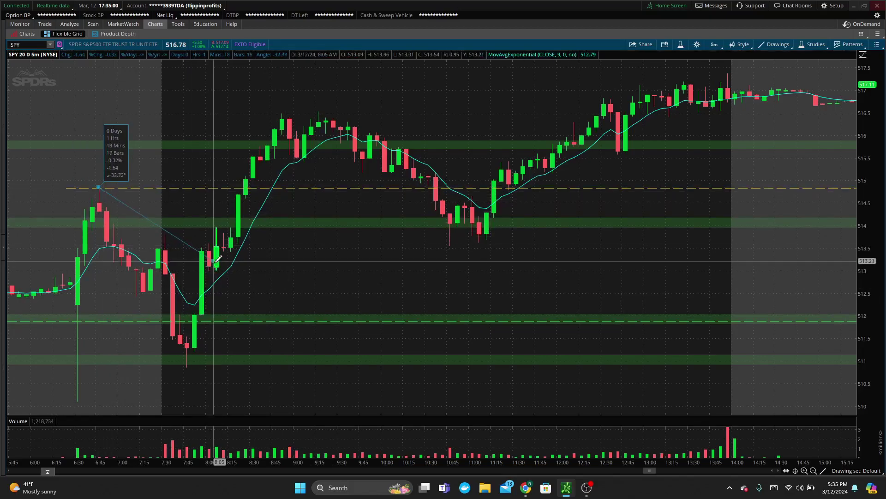
pyautogui.click(237, 286)
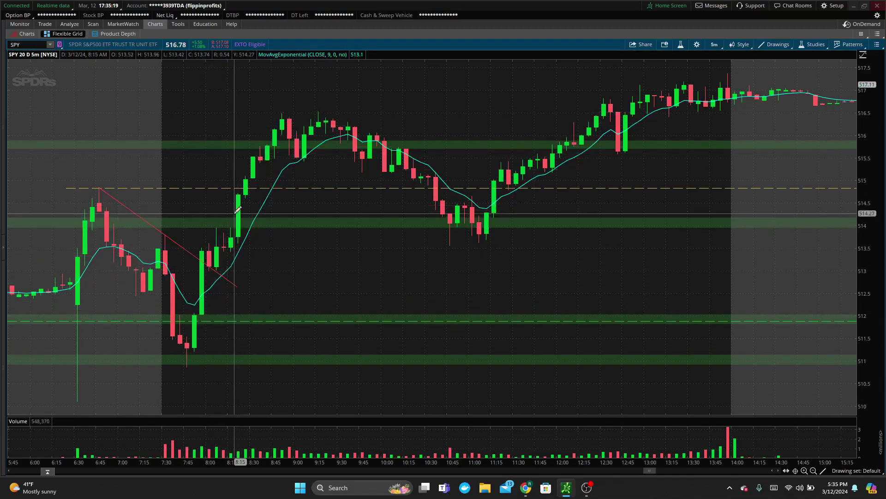
pyautogui.middleClick(351, 197)
pyautogui.click(367, 216)
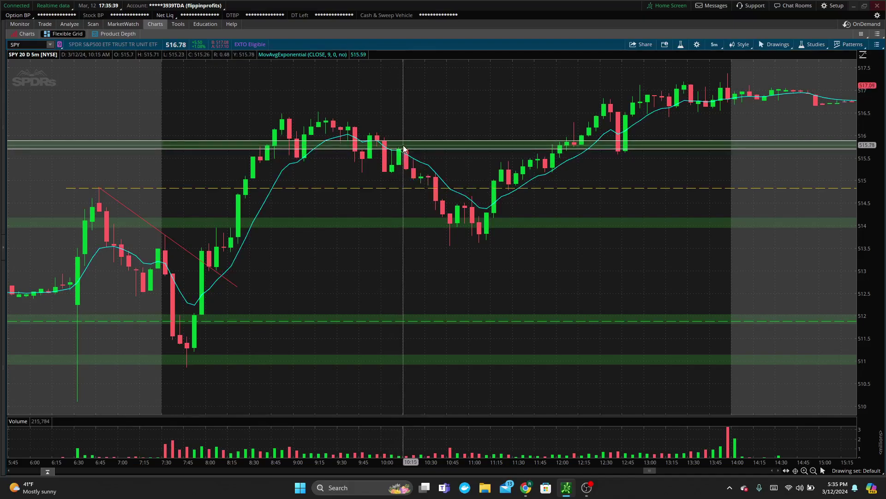
pyautogui.moveTo(407, 150)
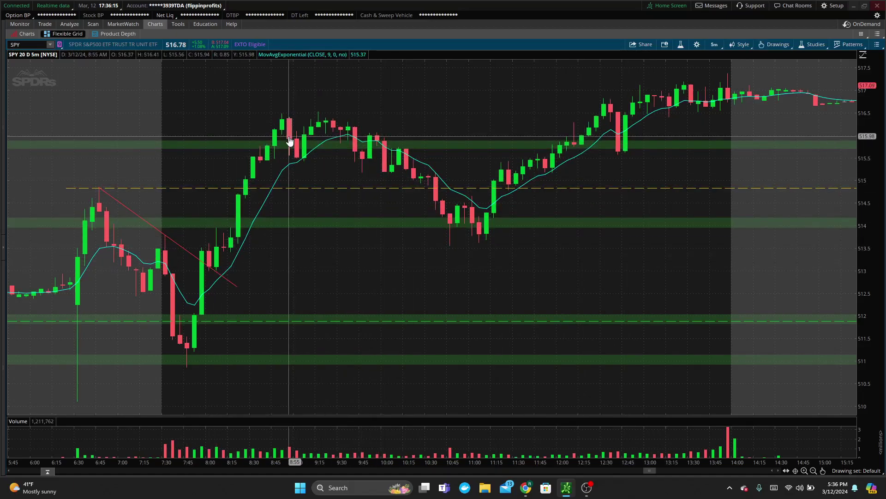
pyautogui.press('Escape')
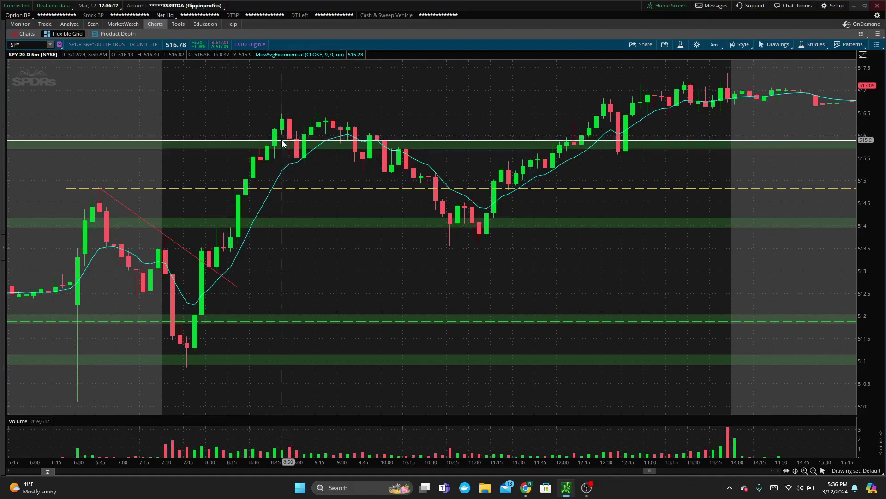